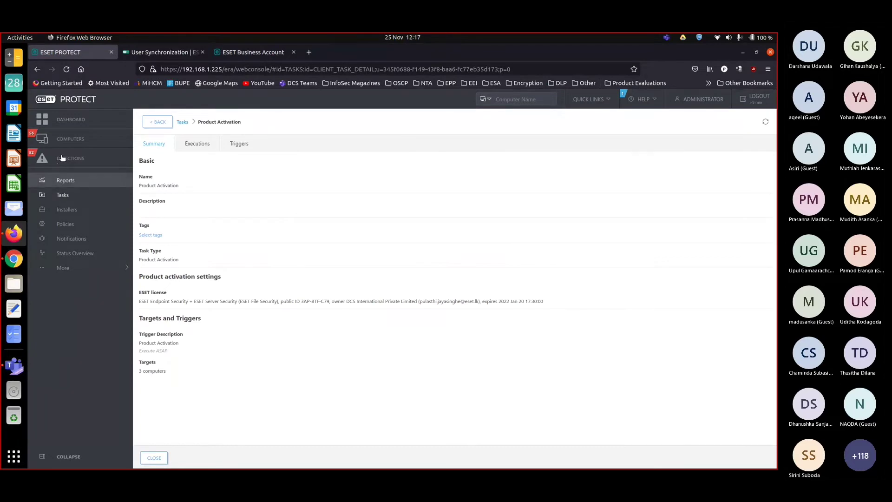
- From Computers, start a new dynamic group under the All group
{"action": "left_click", "coordinate": [71, 144]}
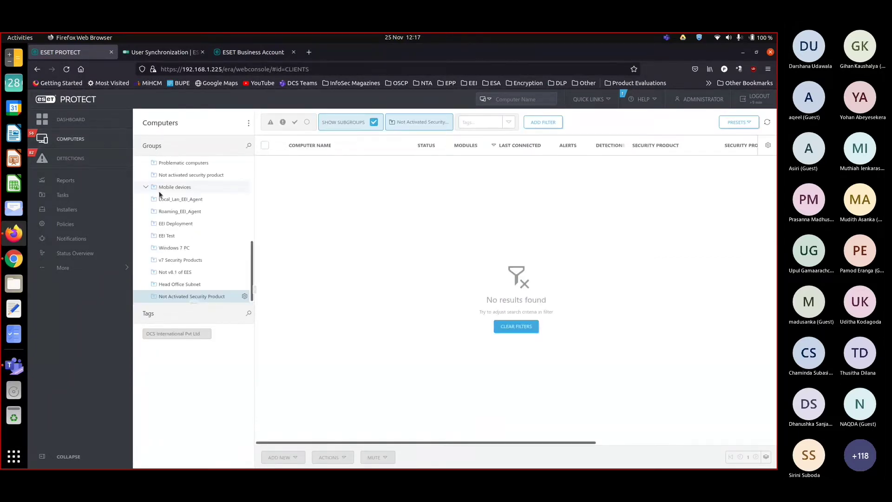
{"action": "scroll", "coordinate": [211, 188], "scroll_direction": "up", "scroll_amount": 10}
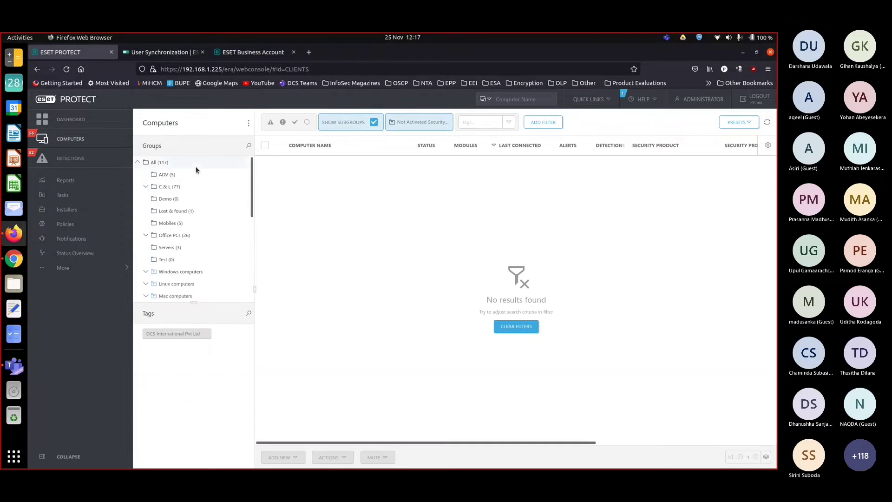
{"action": "left_click", "coordinate": [196, 169]}
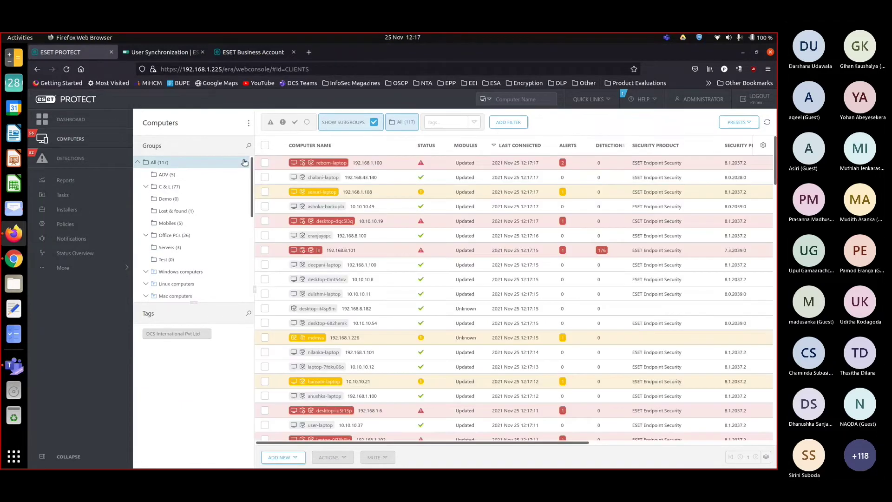
{"action": "left_click", "coordinate": [244, 162]}
{"action": "left_click", "coordinate": [221, 138]}
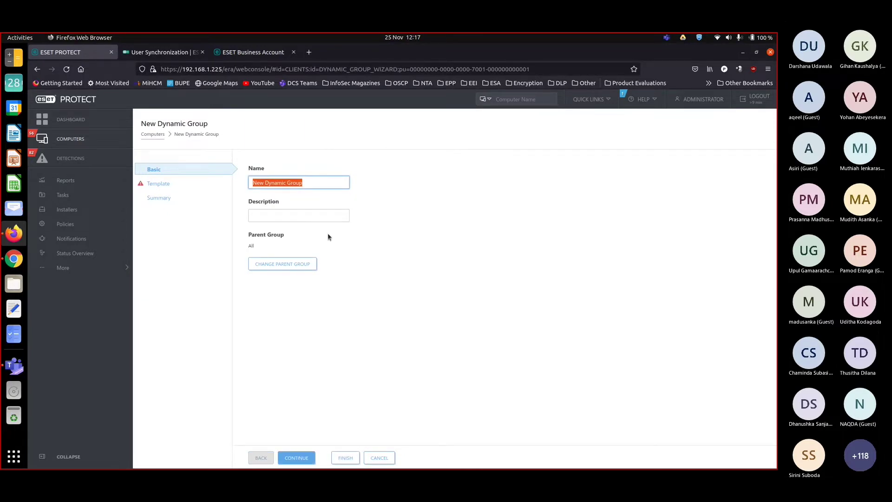
- Name the group 'No Security Product' and begin a new template for it
{"action": "type", "text": "No Security Product"}
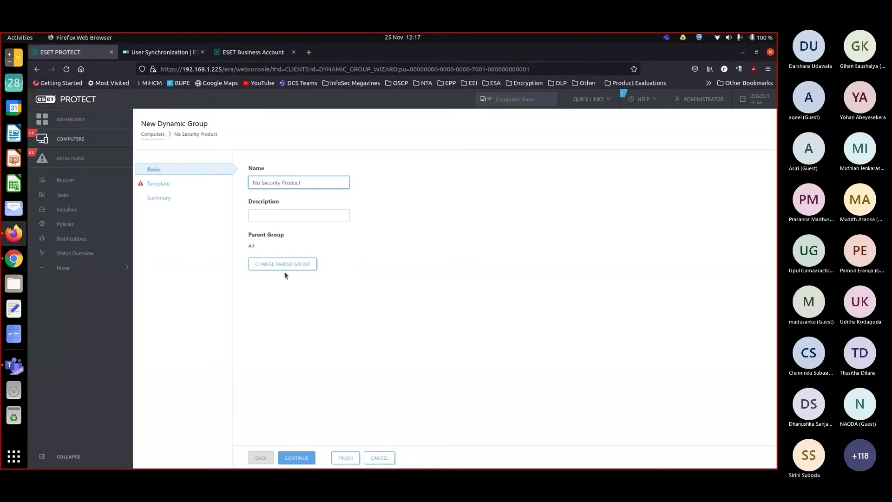
{"action": "left_click", "coordinate": [296, 457]}
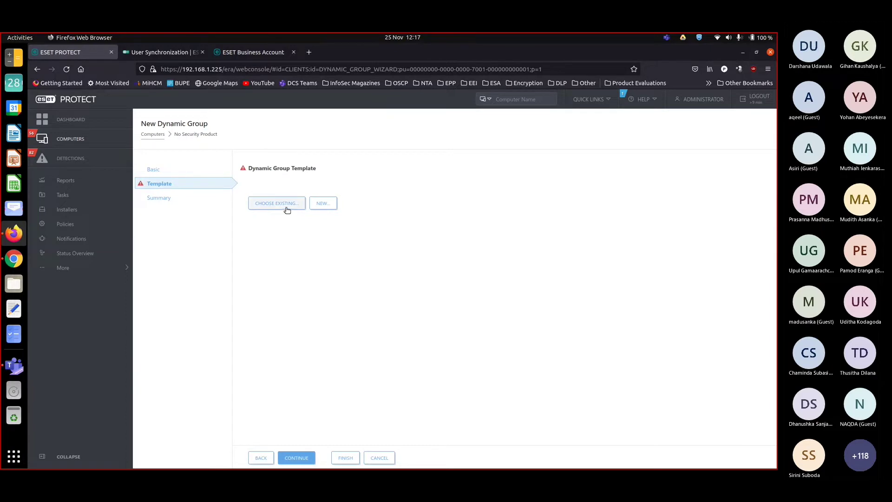
{"action": "left_click", "coordinate": [328, 206]}
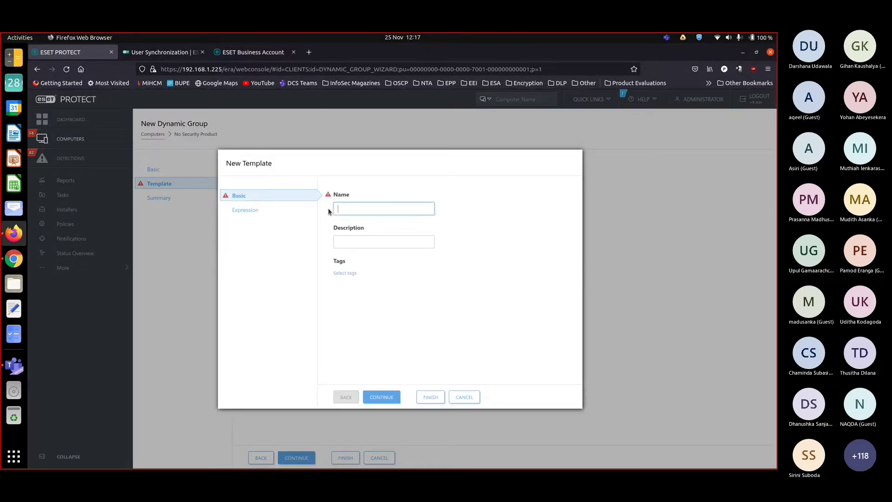
- Name the template 'No Security Product' and add a Computer > Managed products mask rule
{"action": "type", "text": "No Security Product"}
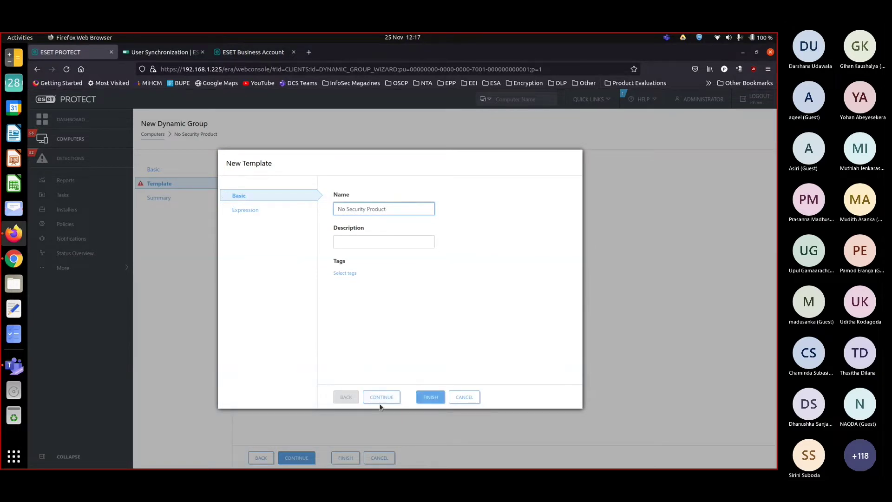
{"action": "left_click", "coordinate": [389, 397]}
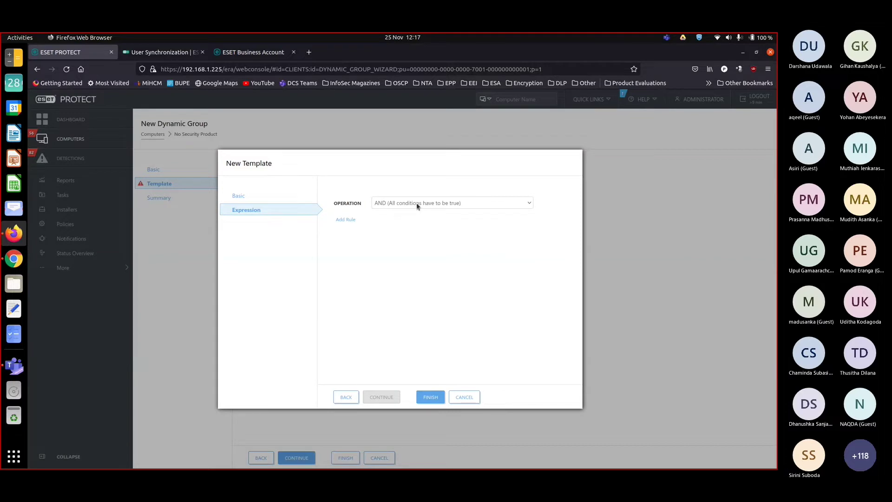
{"action": "left_click", "coordinate": [345, 219]}
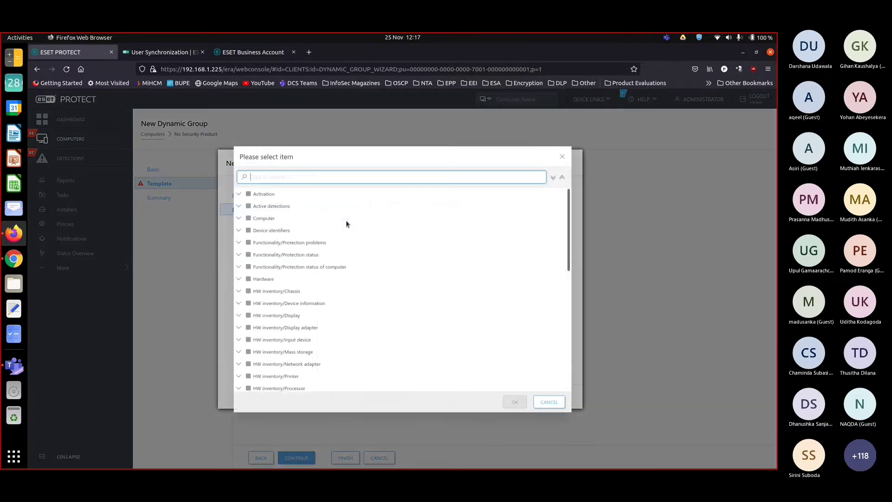
{"action": "left_click", "coordinate": [240, 219]}
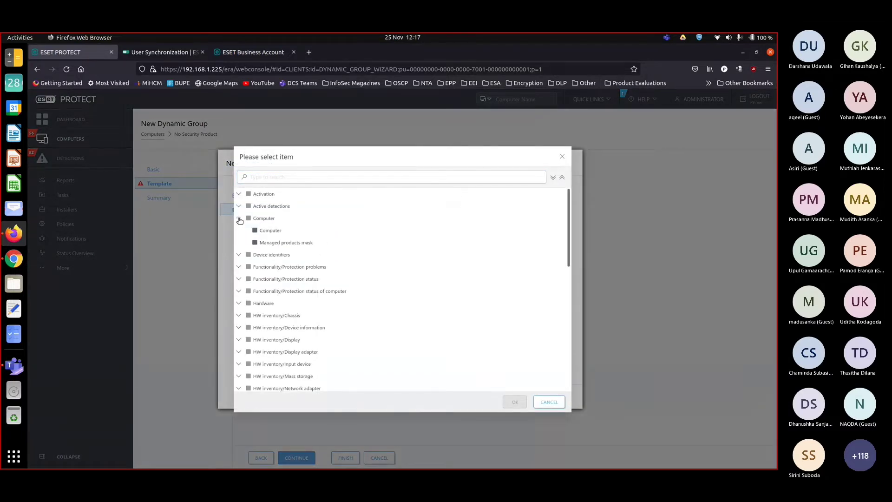
{"action": "left_click", "coordinate": [274, 242]}
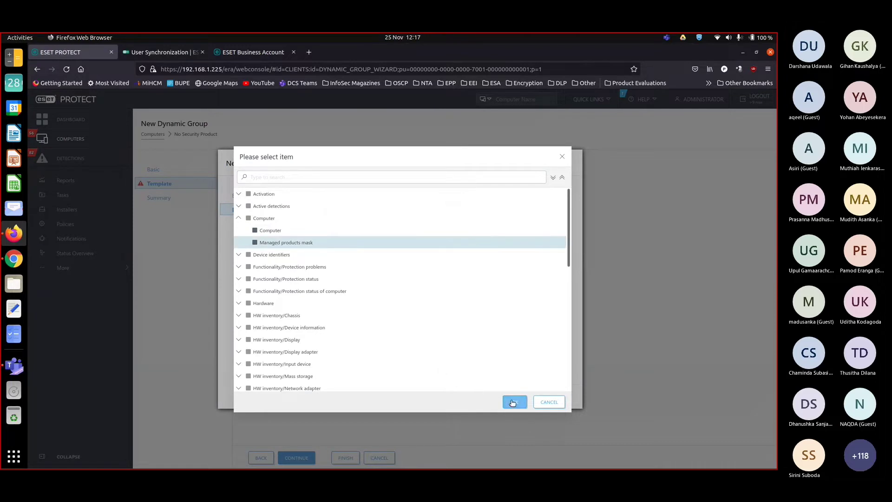
{"action": "left_click", "coordinate": [512, 403]}
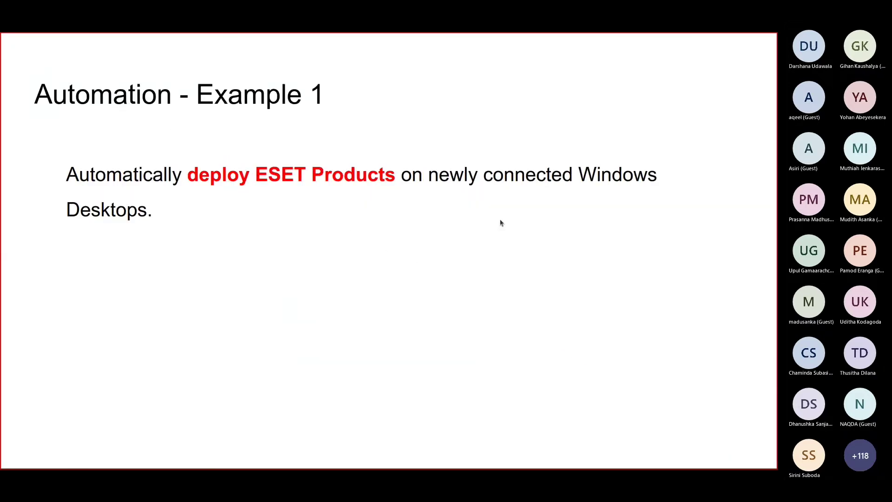
- Set the Managed products mask rule's operator to ≠ (not equal)
{"action": "key", "text": "alt+Tab"}
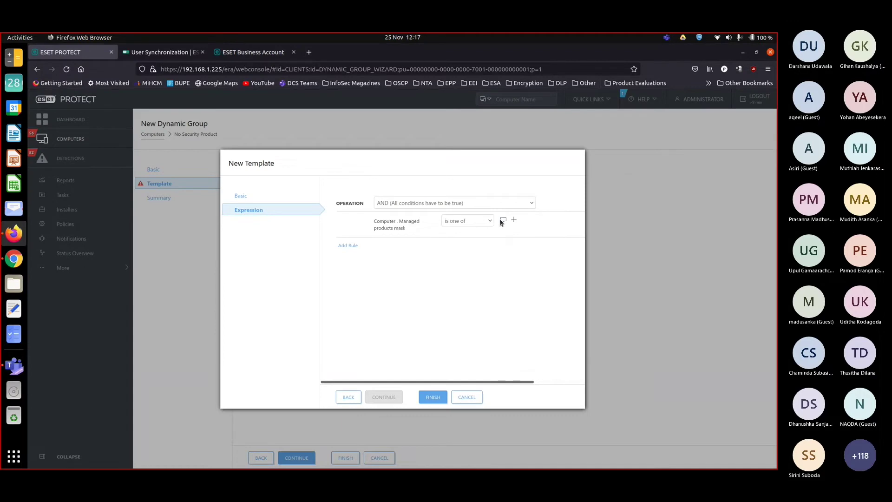
{"action": "left_click", "coordinate": [457, 221]}
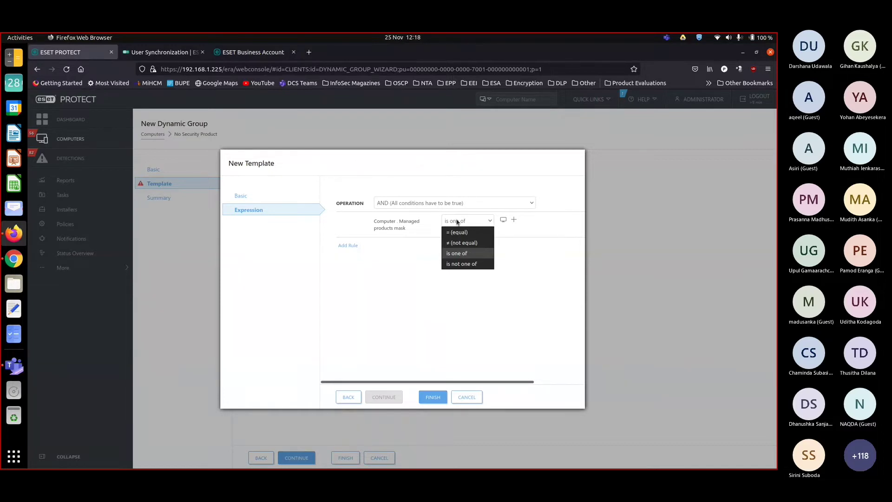
{"action": "left_click", "coordinate": [461, 243]}
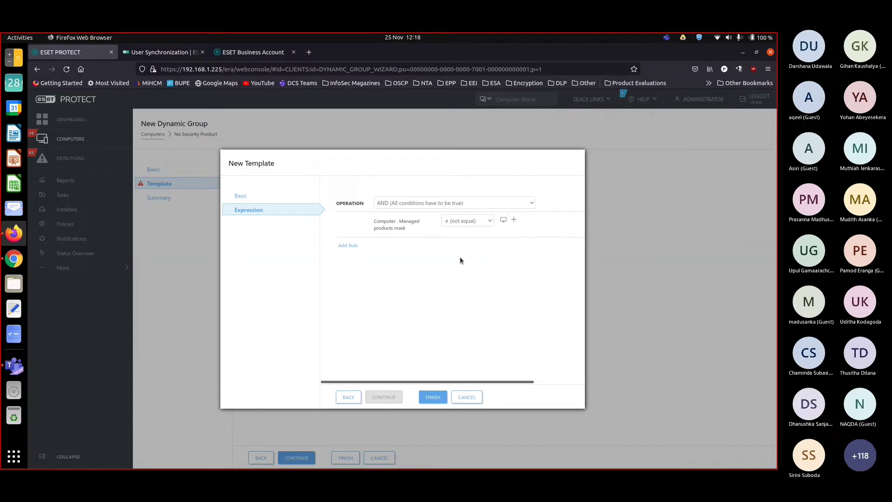
- Save the template and group, then view the empty No Security Product group
{"action": "left_click", "coordinate": [438, 402]}
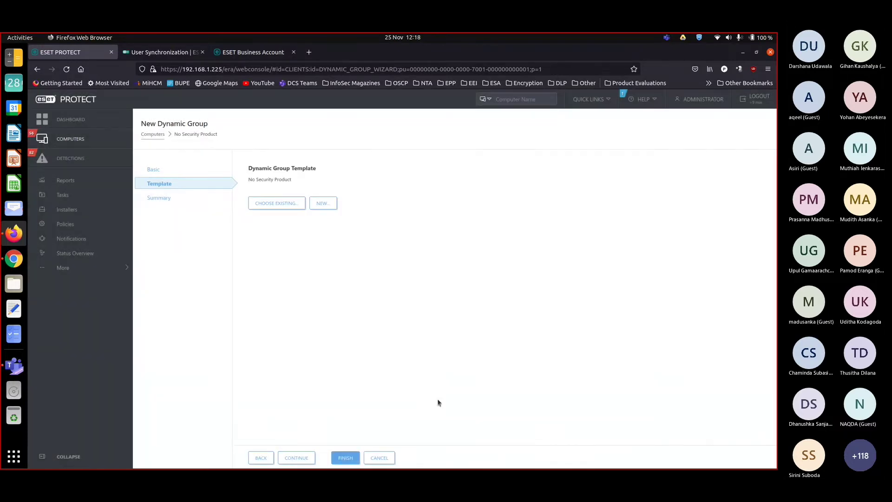
{"action": "left_click", "coordinate": [346, 457]}
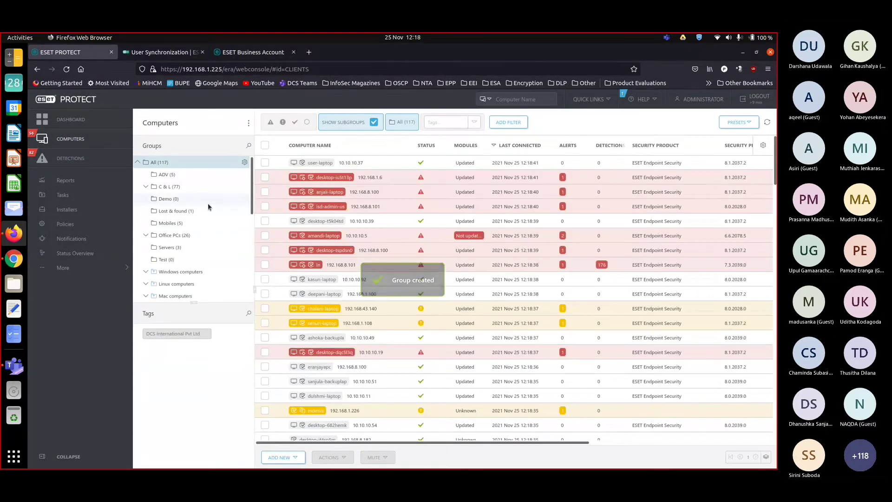
{"action": "scroll", "coordinate": [185, 279], "scroll_direction": "down", "scroll_amount": 5}
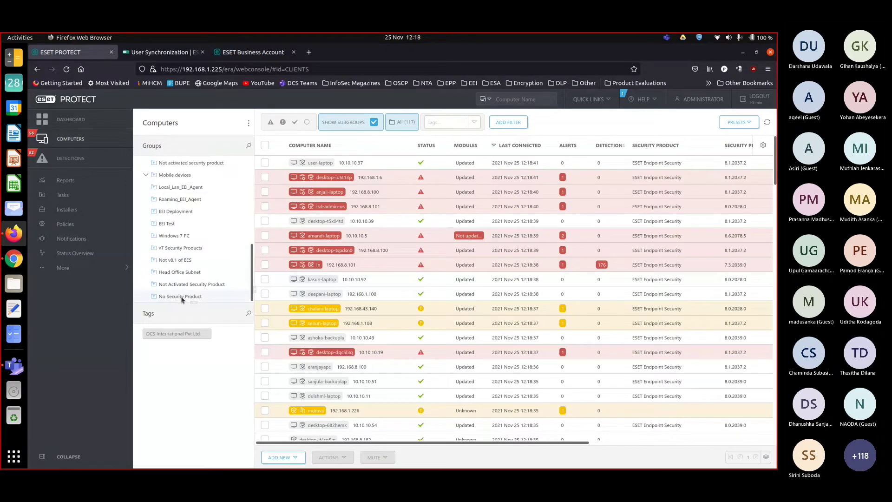
{"action": "left_click", "coordinate": [182, 297]}
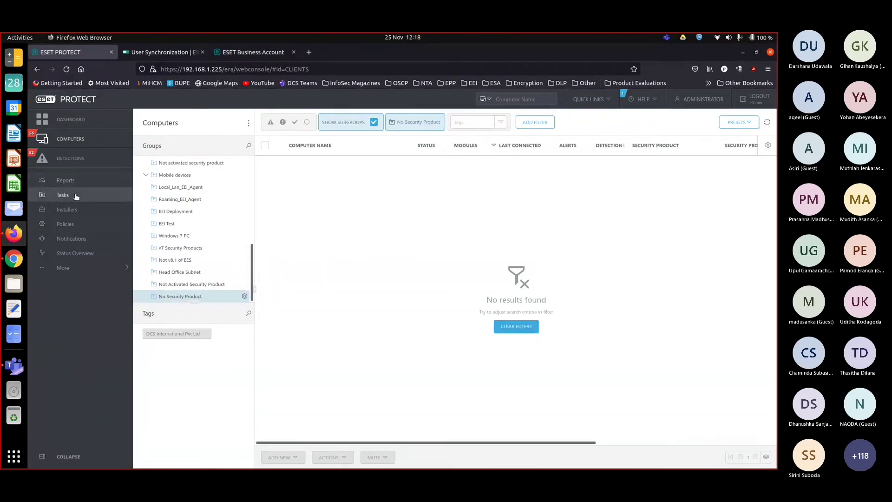
- Filter the Tasks page to show only Software Install tasks
{"action": "left_click", "coordinate": [62, 195]}
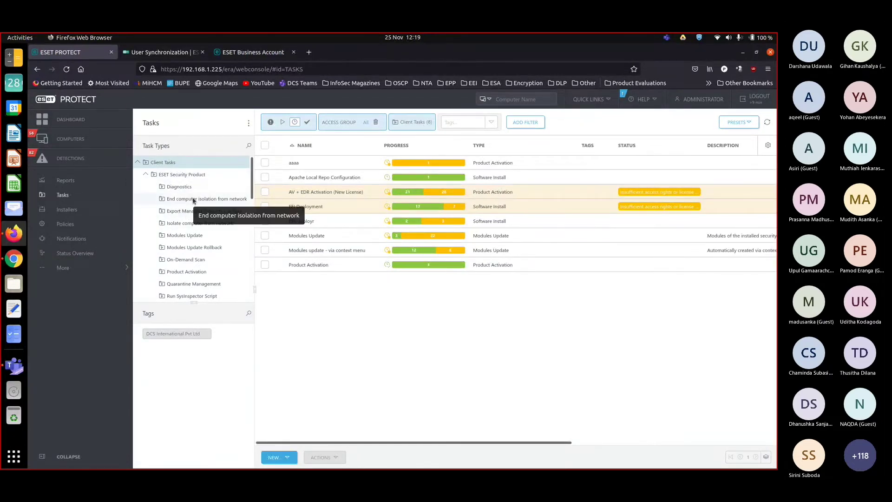
{"action": "scroll", "coordinate": [189, 211], "scroll_direction": "down", "scroll_amount": 3}
{"action": "scroll", "coordinate": [193, 201], "scroll_direction": "down", "scroll_amount": 1}
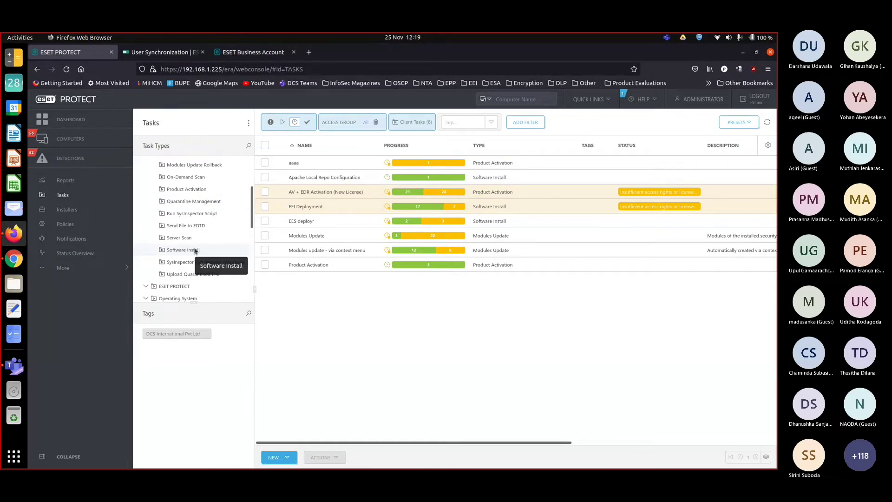
{"action": "left_click", "coordinate": [195, 251]}
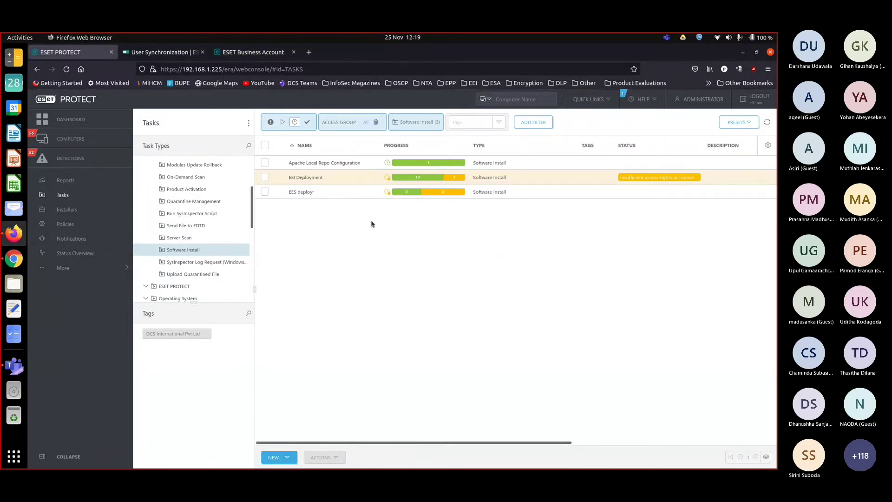
{"action": "left_click", "coordinate": [275, 459]}
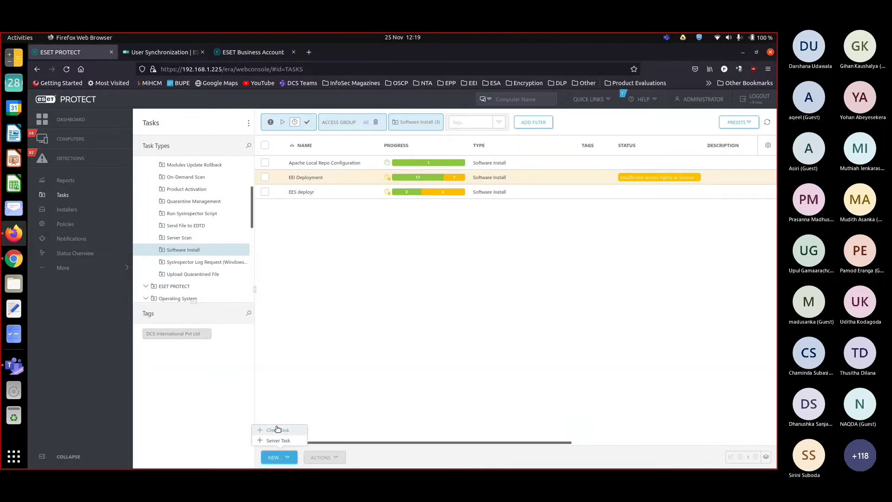
- Create a Software Install client task named 'Install Security Product' that installs a repository package
{"action": "left_click", "coordinate": [278, 430]}
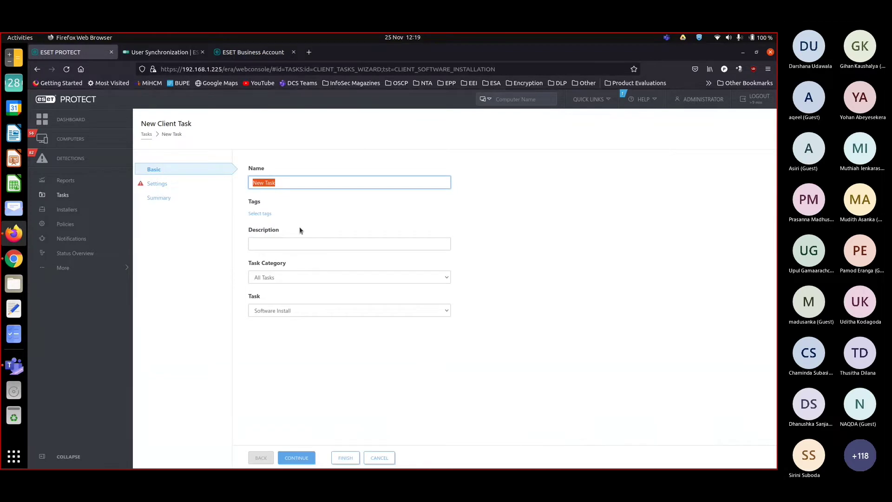
{"action": "type", "text": "Install Security Produc"}
{"action": "key", "text": "Tab"}
{"action": "key", "text": "Tab"}
{"action": "key", "text": "Tab"}
{"action": "key", "text": "Tab"}
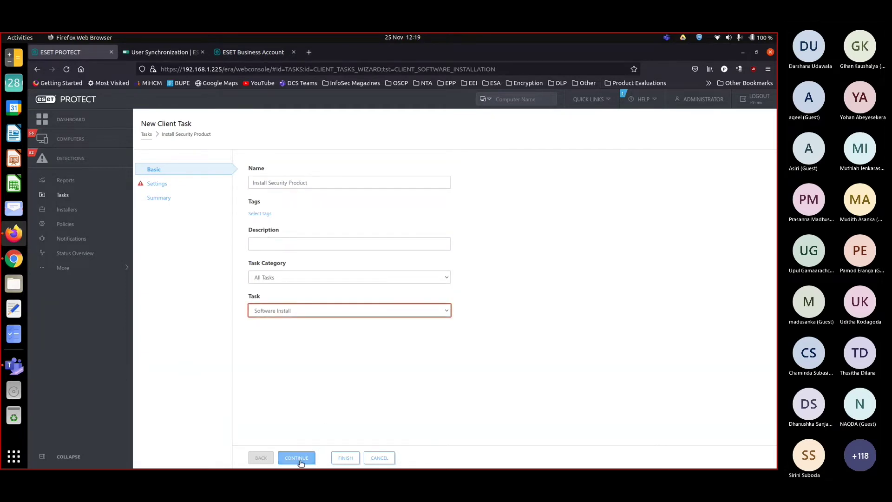
{"action": "left_click", "coordinate": [298, 460]}
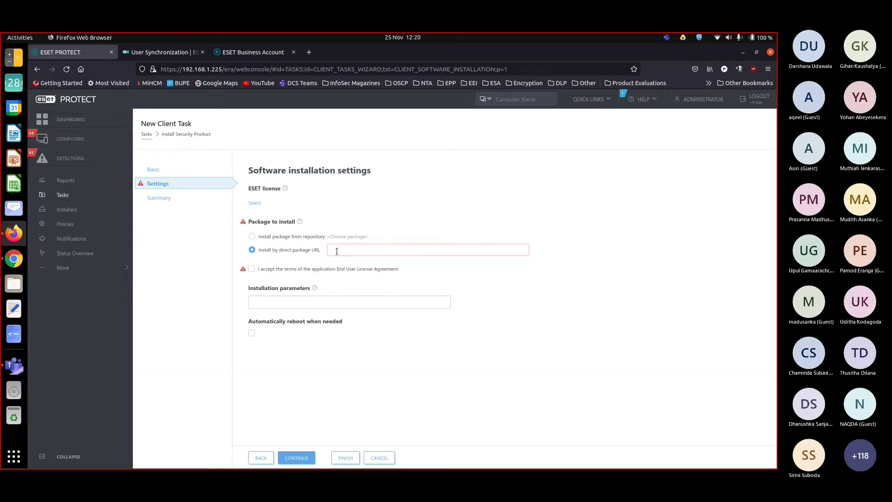
{"action": "left_click", "coordinate": [296, 237]}
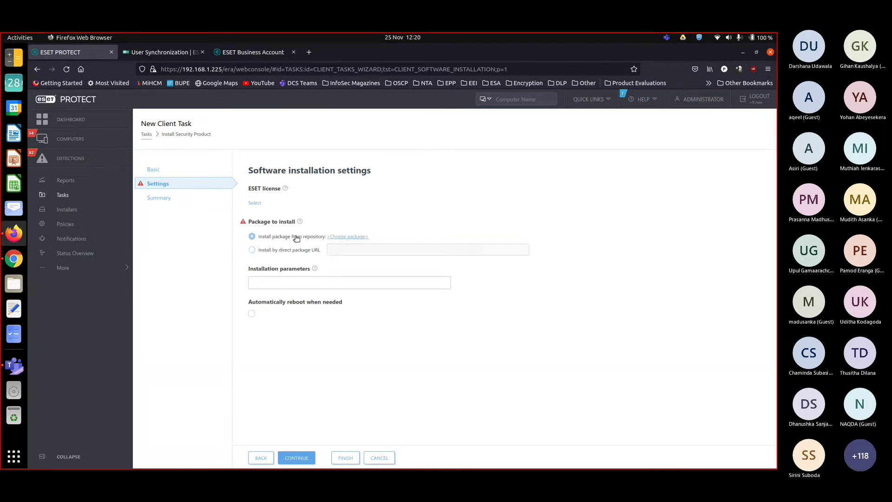
- Open the repository package list and clear its filters
{"action": "left_click", "coordinate": [340, 238]}
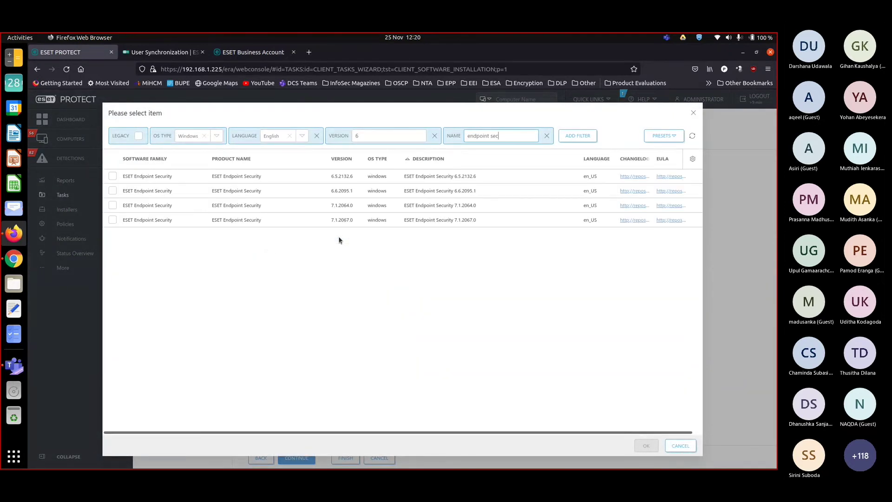
{"action": "left_click", "coordinate": [434, 136]}
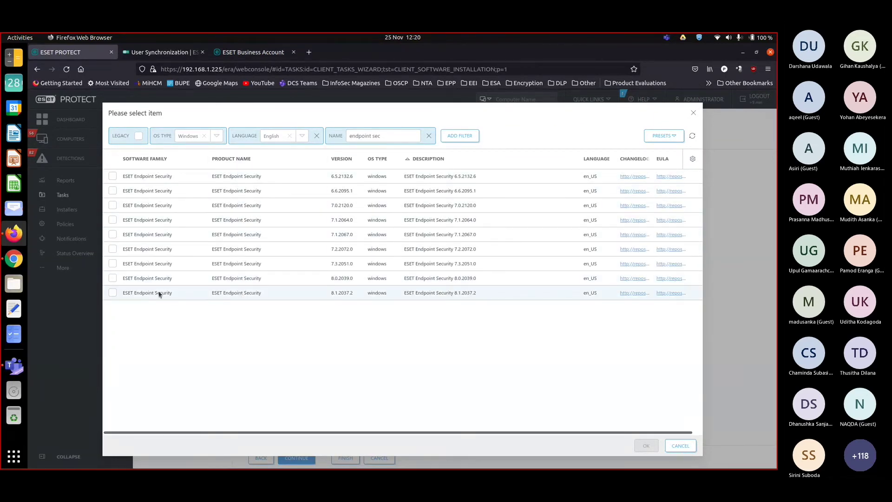
{"action": "left_click", "coordinate": [112, 292]}
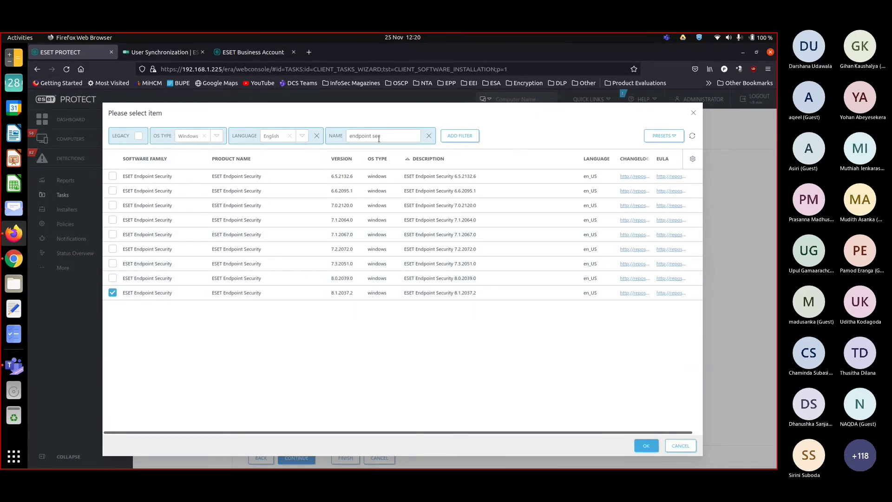
{"action": "left_click", "coordinate": [430, 137]}
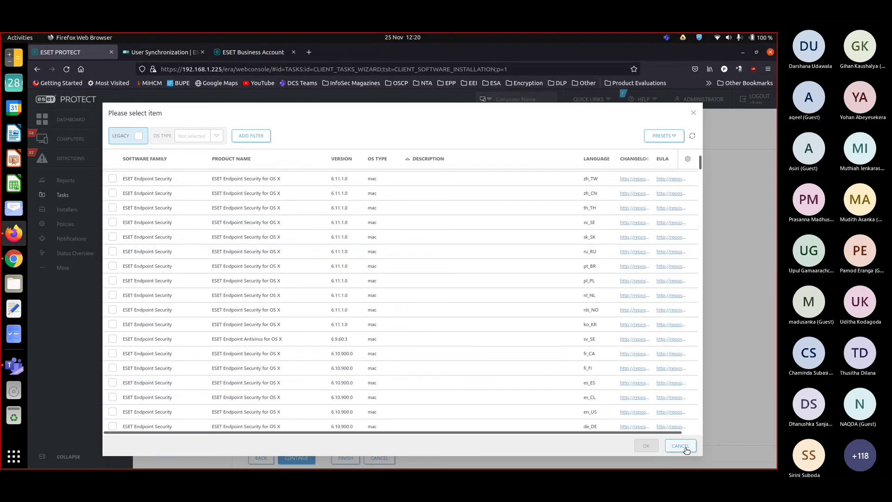
{"action": "scroll", "coordinate": [553, 265], "scroll_direction": "up", "scroll_amount": 5}
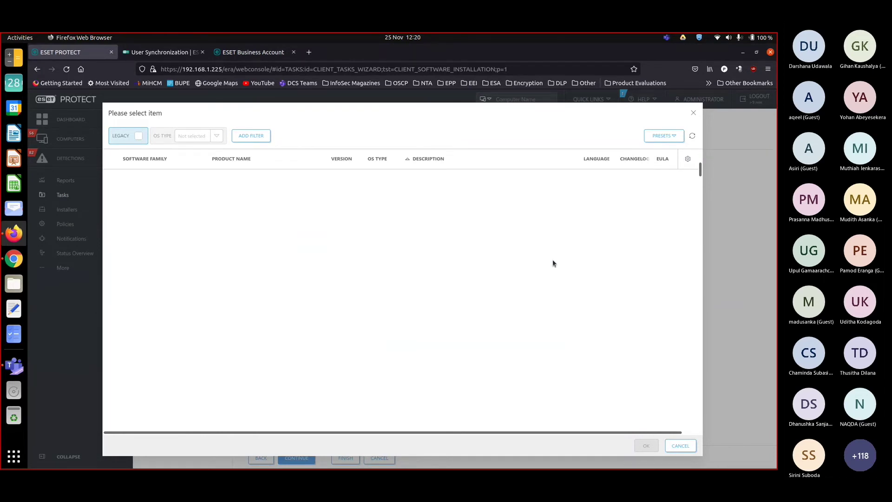
- Filter the packages to Windows and software family 'ESET Endpoint Security'
{"action": "left_click", "coordinate": [216, 136]}
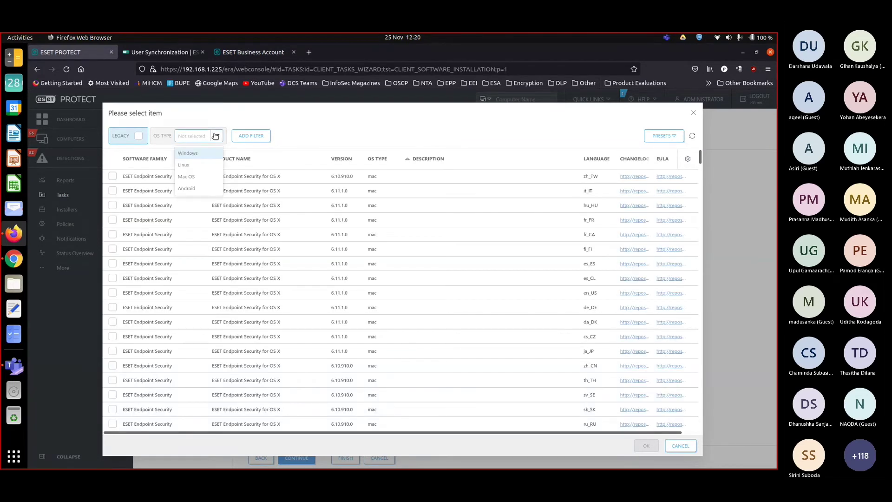
{"action": "left_click", "coordinate": [198, 156]}
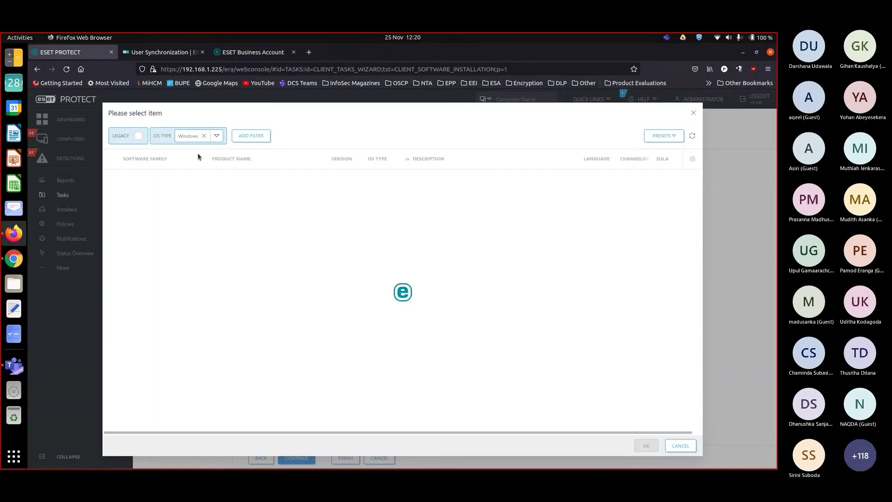
{"action": "left_click", "coordinate": [253, 136]}
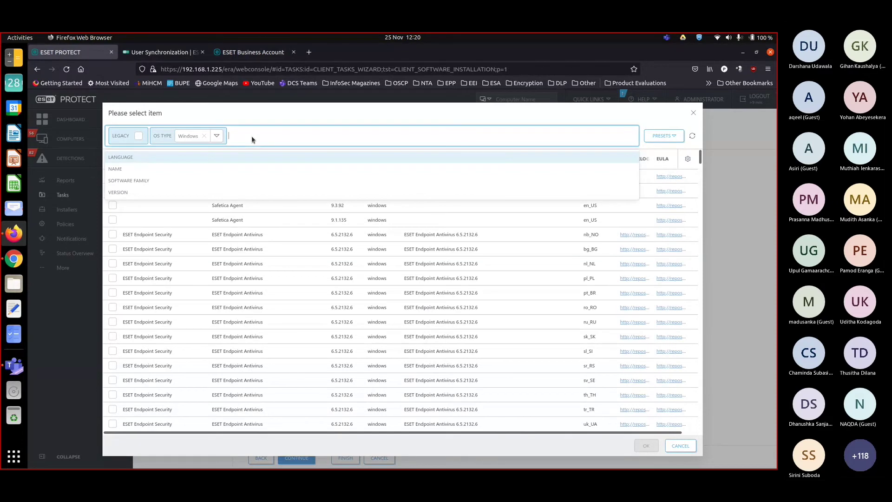
{"action": "left_click", "coordinate": [176, 181]}
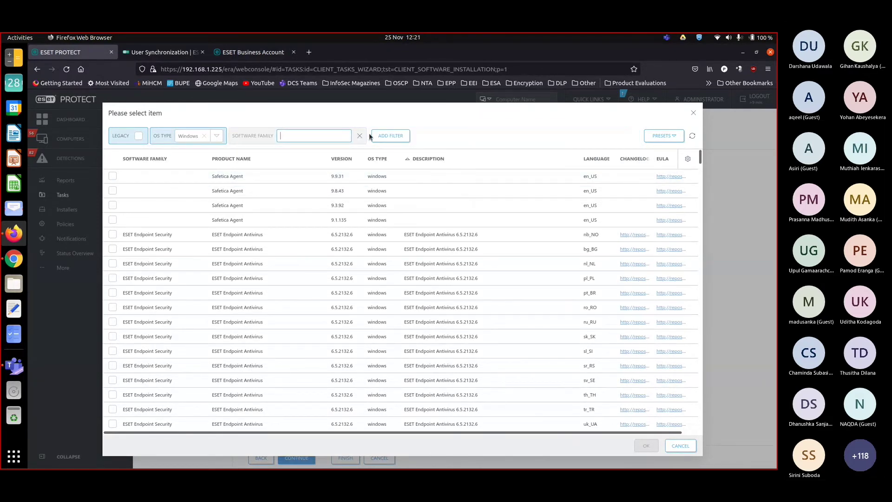
{"action": "type", "text": "ESET Endpoint Security"}
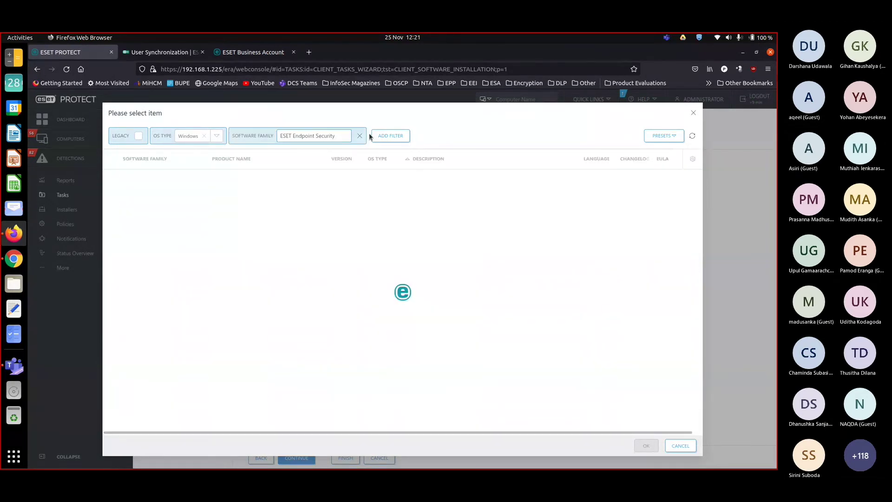
- Add English language and version filters, then choose ESET Endpoint Security 8.1.2037.2
{"action": "left_click", "coordinate": [385, 135]}
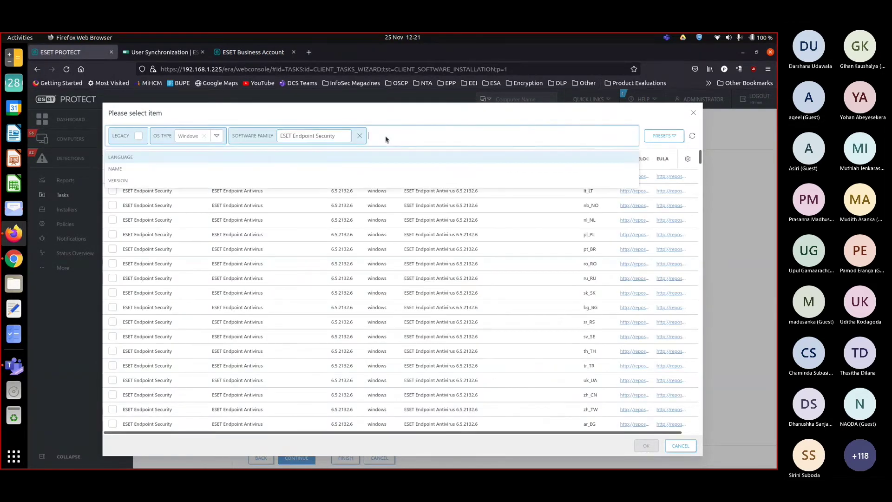
{"action": "left_click", "coordinate": [157, 158]}
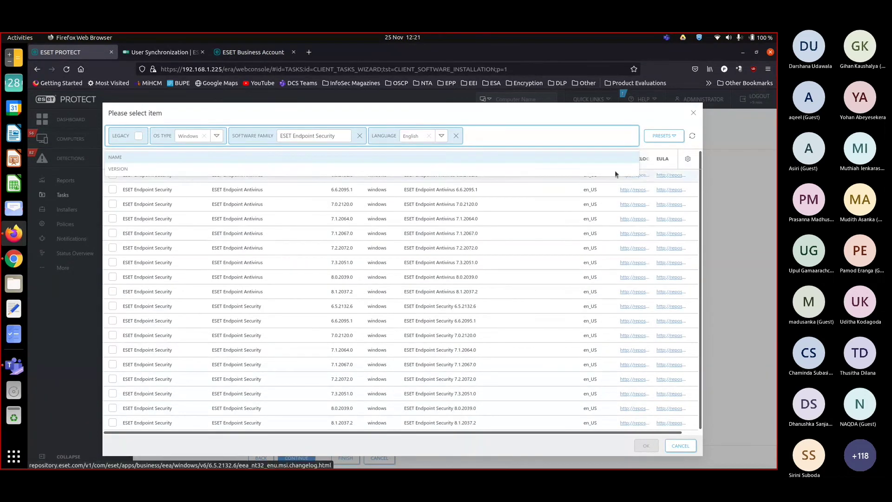
{"action": "left_click", "coordinate": [501, 135]}
{"action": "left_click", "coordinate": [501, 135]}
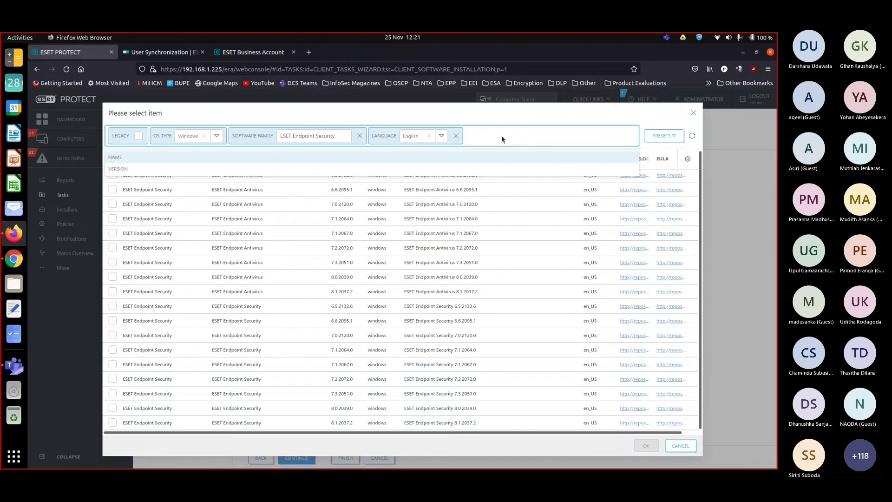
{"action": "left_click", "coordinate": [482, 170]}
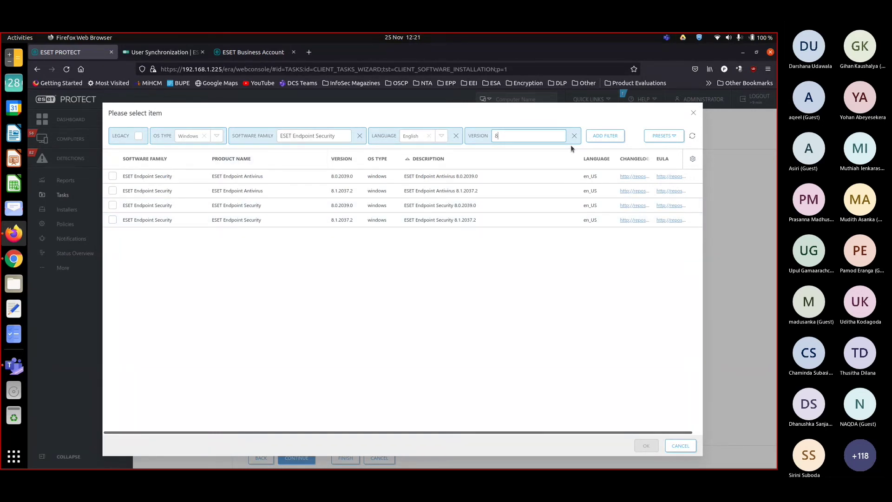
{"action": "left_click", "coordinate": [113, 219]}
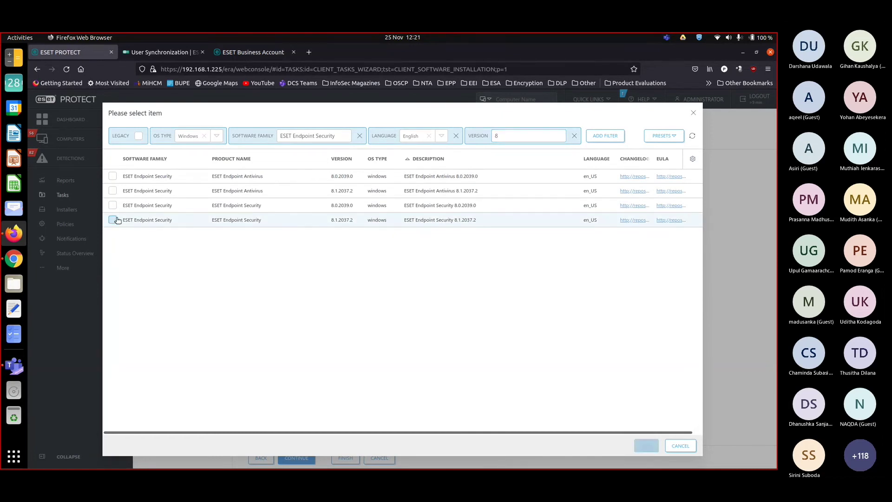
{"action": "left_click", "coordinate": [646, 445]}
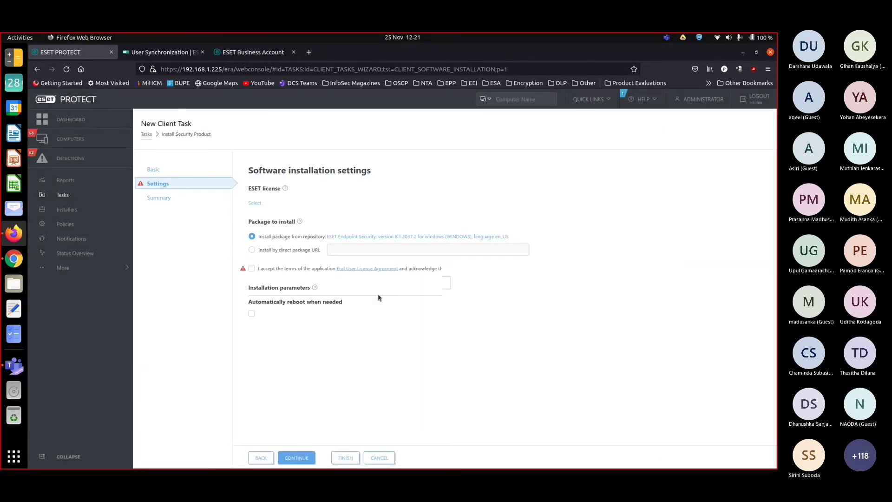
- Accept the EULA, enable automatic reboot when needed, and create the client task
{"action": "left_click", "coordinate": [251, 269]}
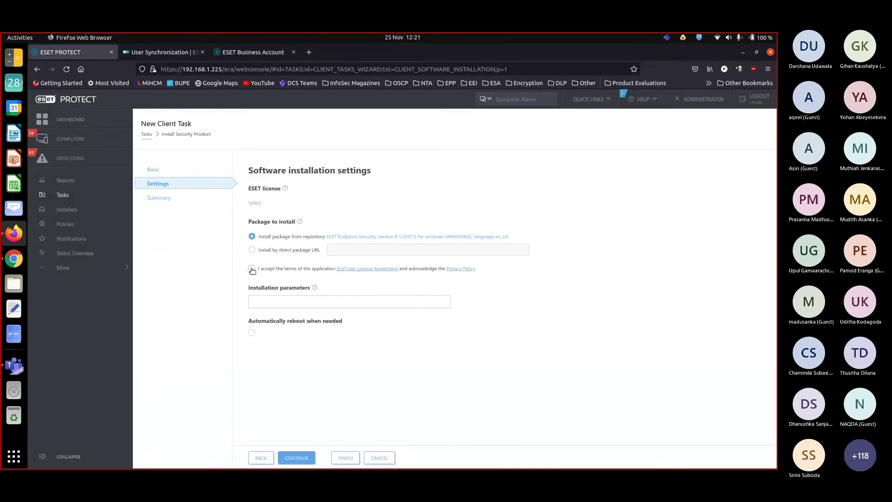
{"action": "left_click", "coordinate": [251, 333]}
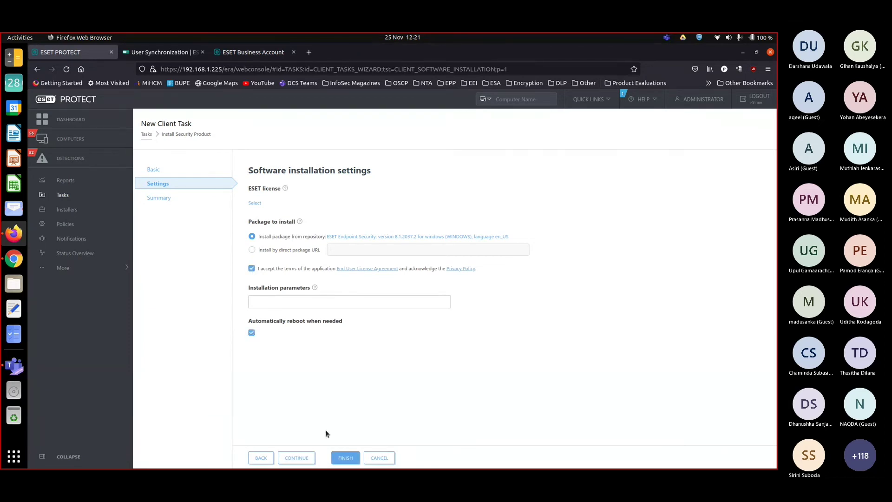
{"action": "left_click", "coordinate": [300, 459]}
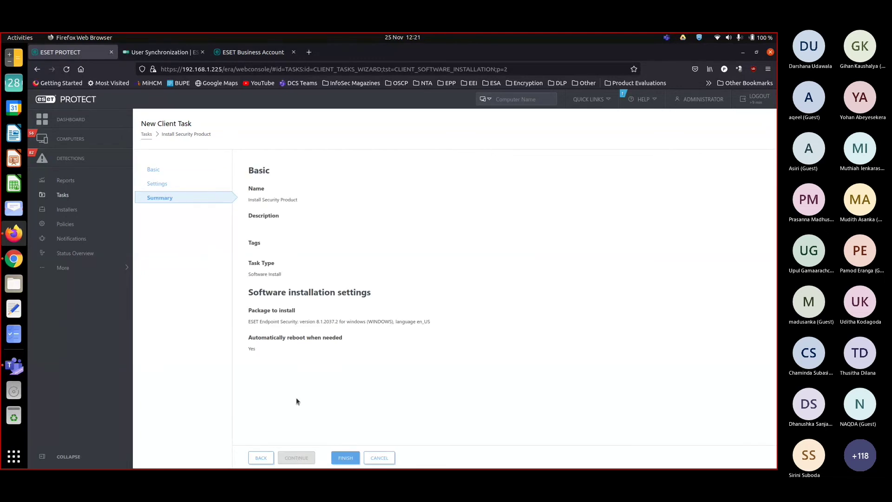
{"action": "left_click", "coordinate": [346, 457]}
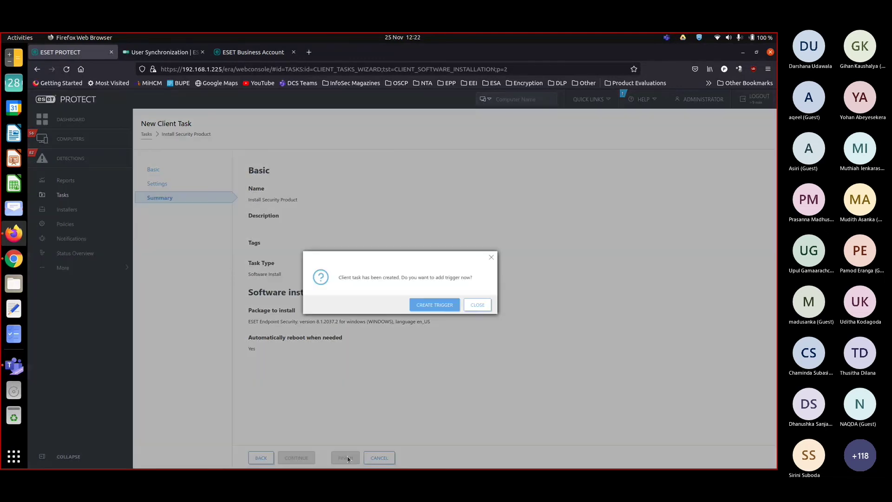
{"action": "left_click", "coordinate": [443, 308]}
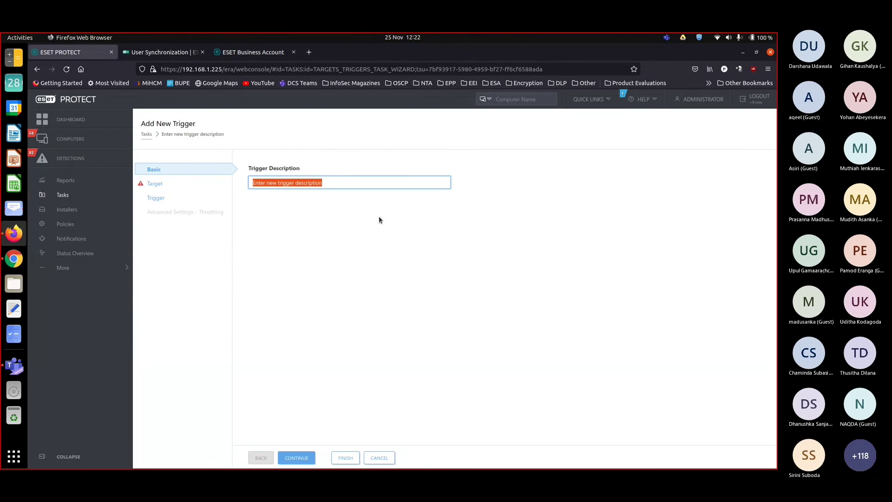
- Describe the trigger as 'Install Security Product' and move to its Target step
{"action": "type", "text": "Instal"}
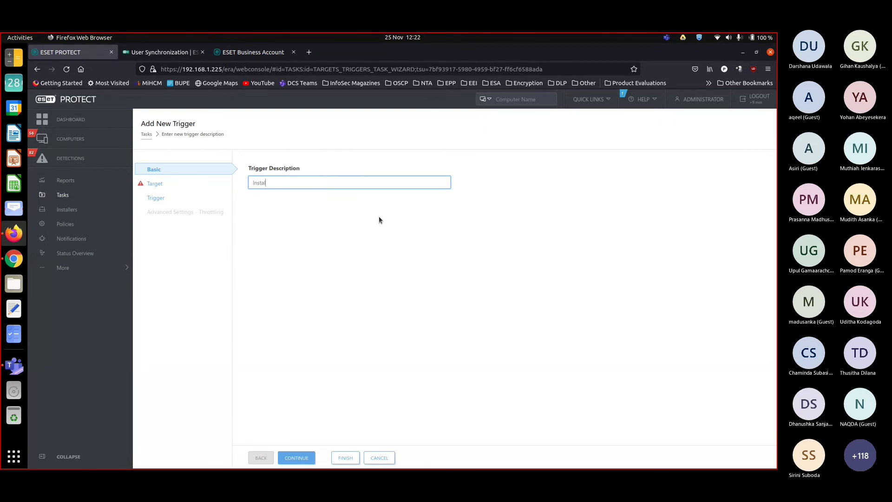
{"action": "type", "text": "l Security Product"}
{"action": "left_click", "coordinate": [379, 220]}
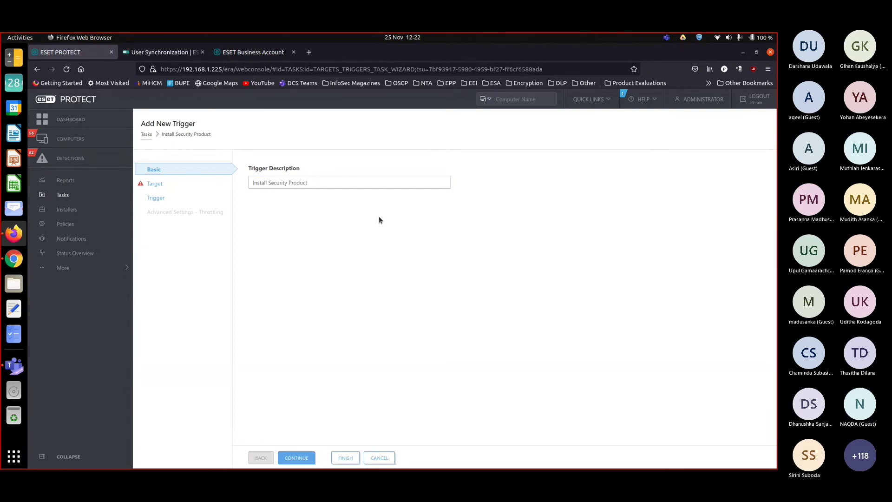
{"action": "left_click", "coordinate": [155, 184]}
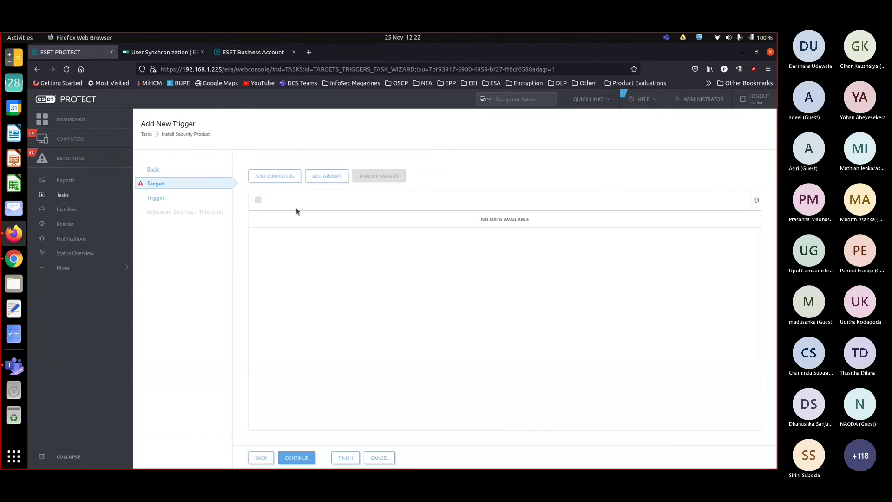
- Add the No Security Product dynamic group as the trigger's target group
{"action": "left_click", "coordinate": [285, 184]}
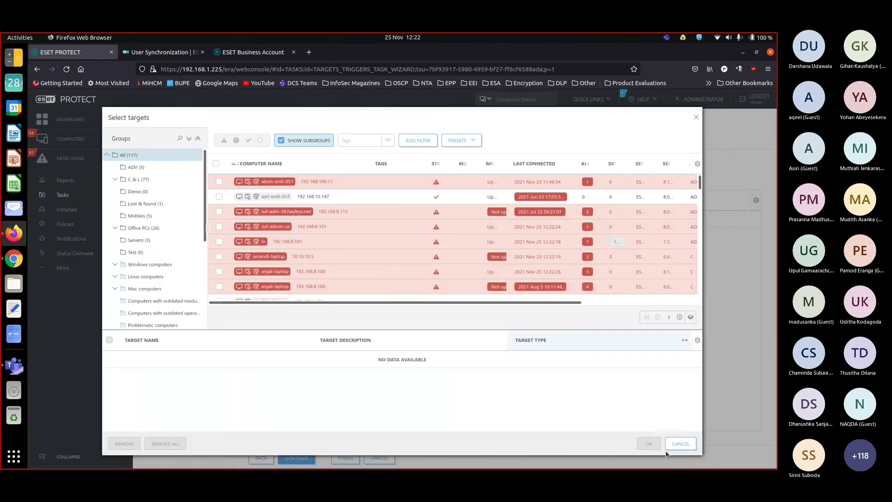
{"action": "left_click", "coordinate": [681, 443]}
{"action": "left_click", "coordinate": [314, 178]}
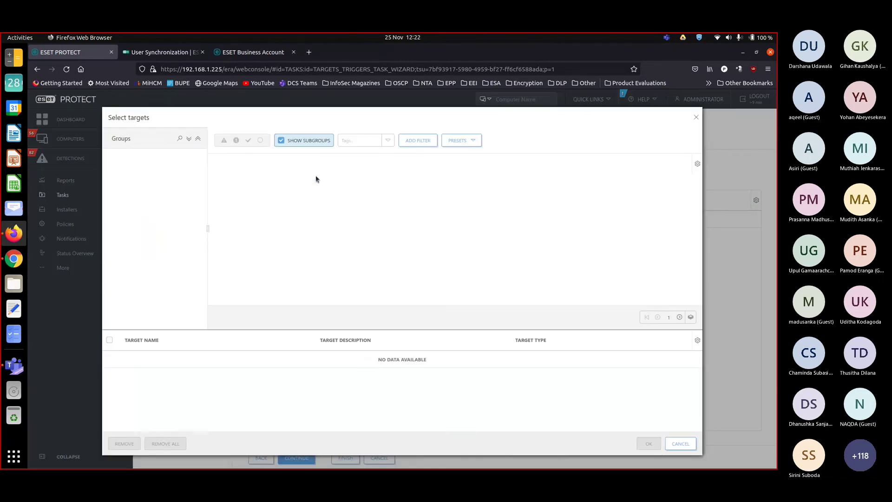
{"action": "scroll", "coordinate": [167, 215], "scroll_direction": "down", "scroll_amount": 5}
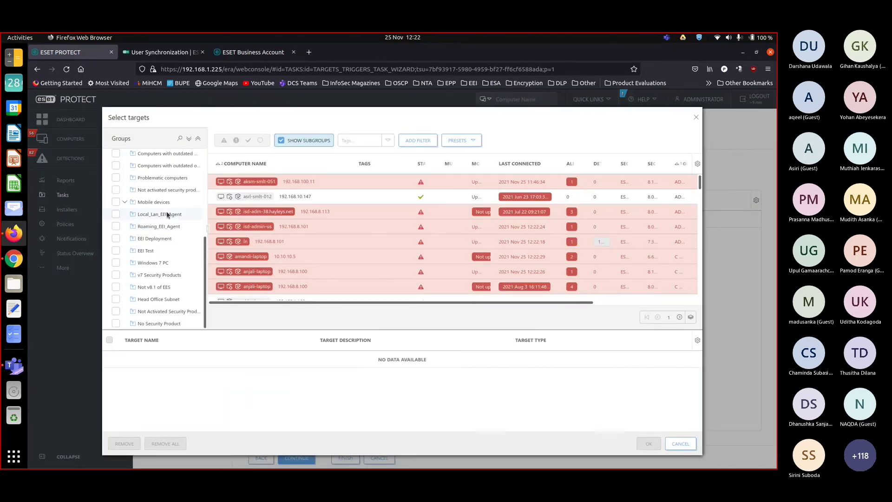
{"action": "left_click", "coordinate": [116, 325]}
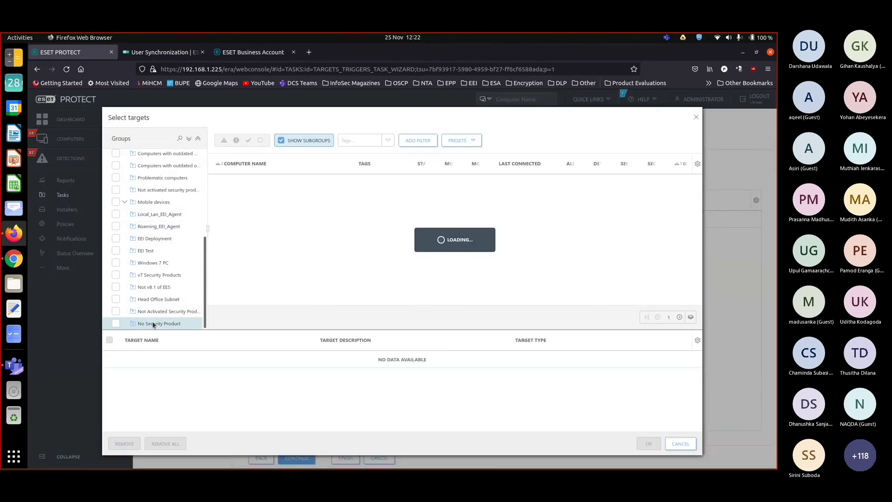
{"action": "left_click", "coordinate": [116, 323]}
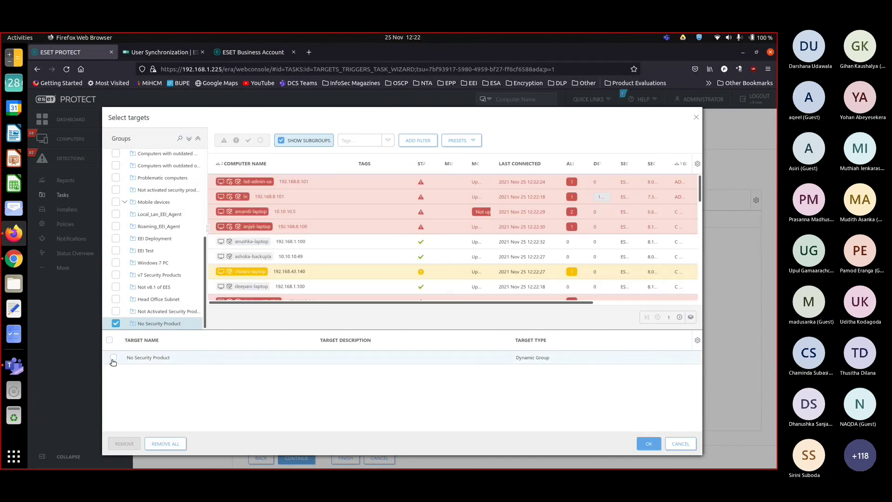
{"action": "left_click", "coordinate": [113, 358]}
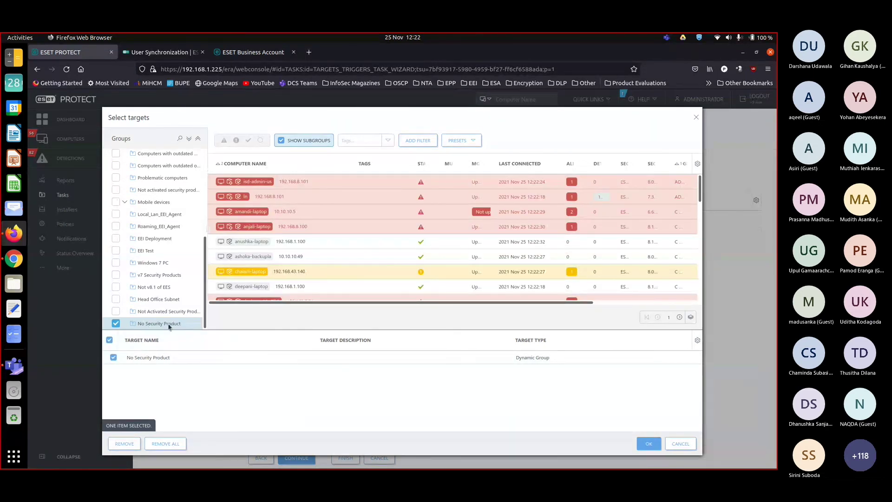
{"action": "left_click", "coordinate": [649, 443]}
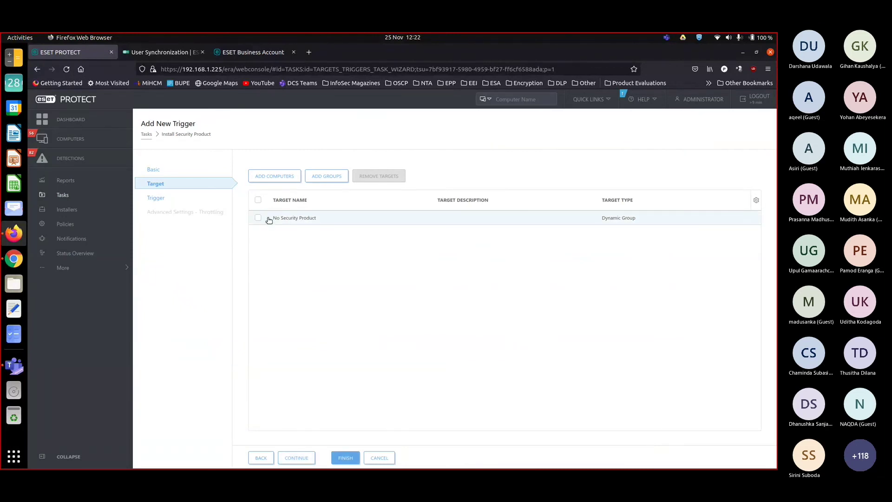
- Set trigger type to Joined Dynamic Group Trigger, save it, and show Computers
{"action": "left_click", "coordinate": [155, 198]}
{"action": "left_click", "coordinate": [313, 183]}
{"action": "left_click", "coordinate": [301, 276]}
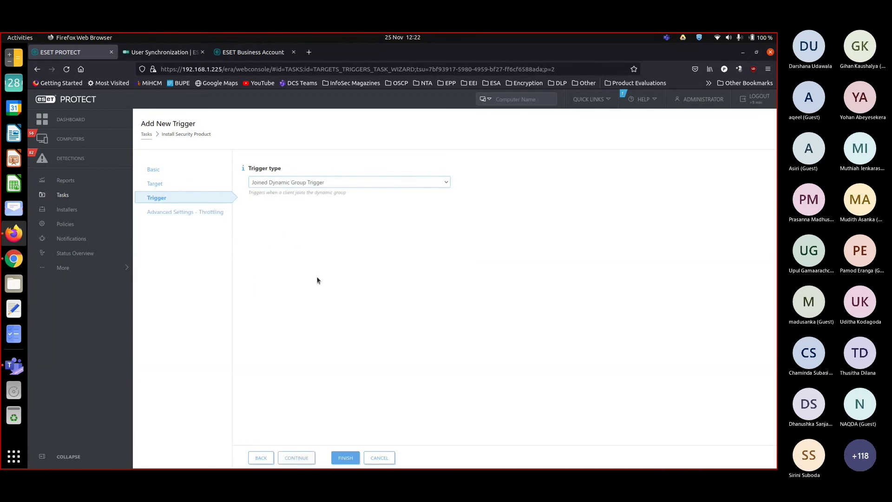
{"action": "left_click", "coordinate": [345, 458]}
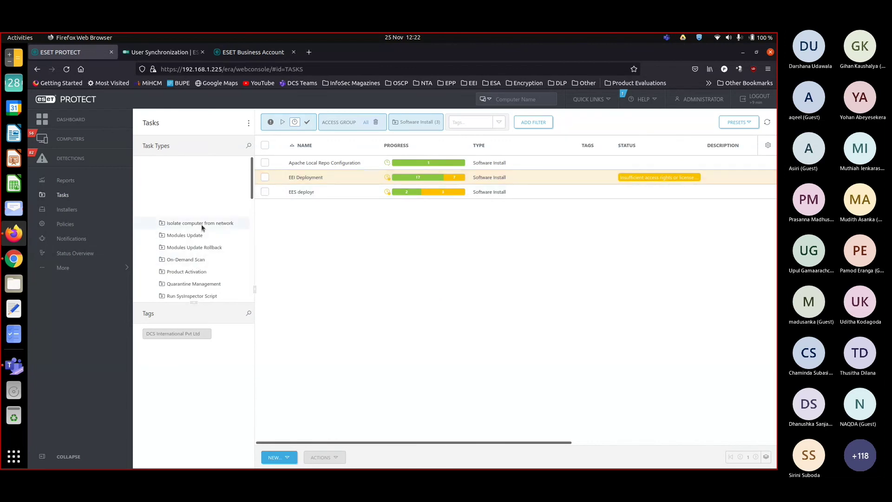
{"action": "left_click", "coordinate": [83, 140]}
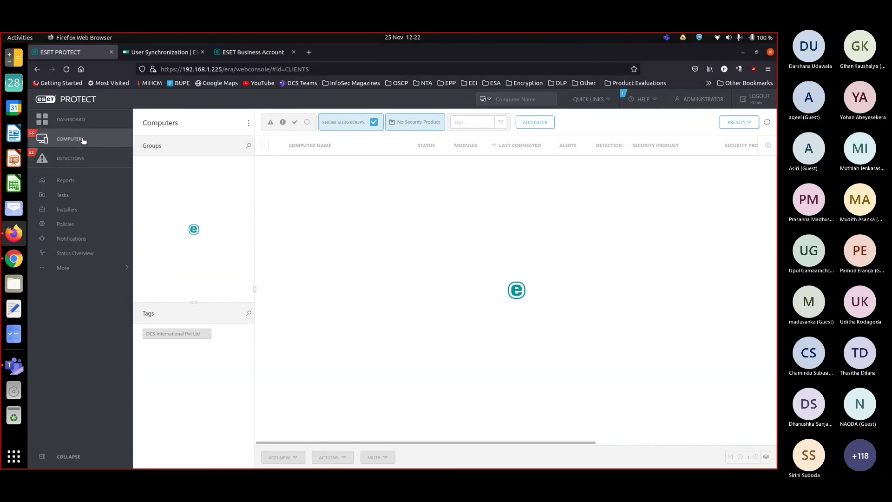